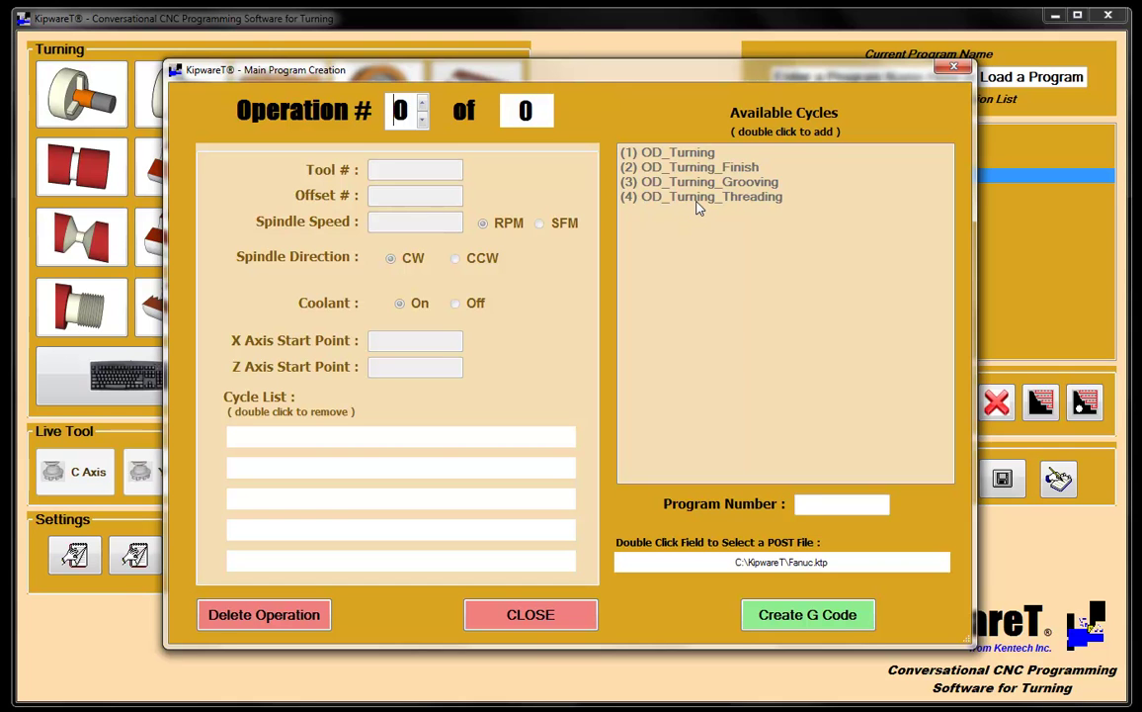
# Step: Add operation 1 to the program and assign it tool 01 with offset 01
pyautogui.click(422, 103)
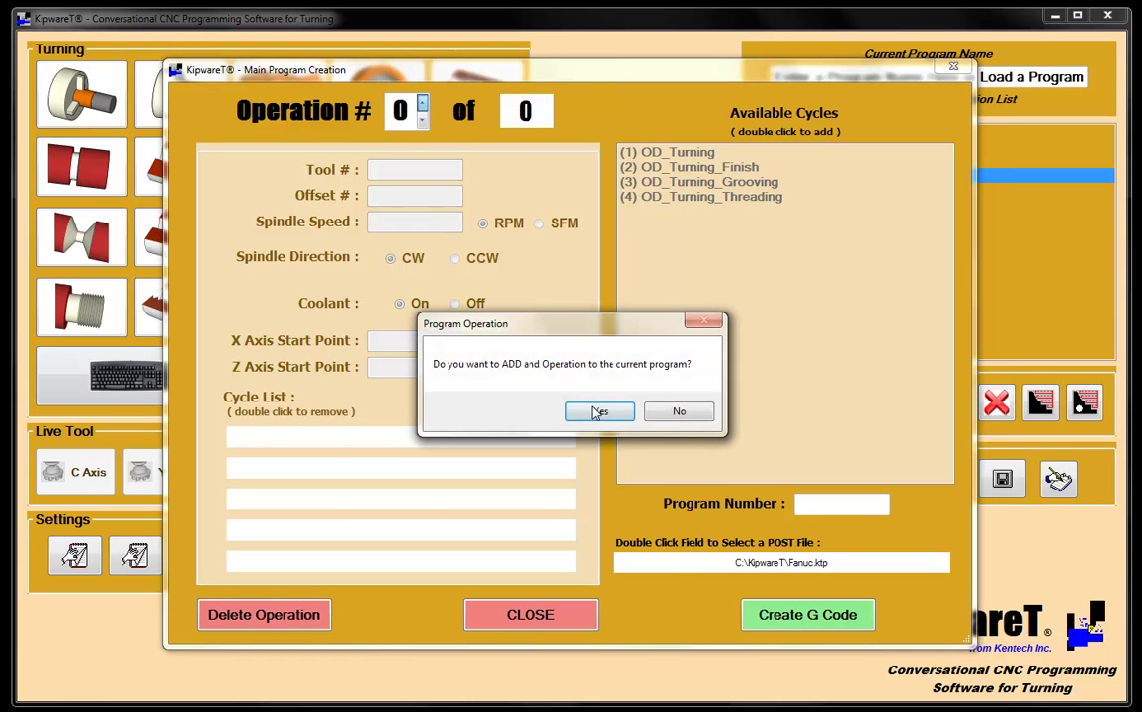
pyautogui.click(598, 411)
pyautogui.press('Tab')
pyautogui.write('01')
pyautogui.press('Tab')
pyautogui.write('01')
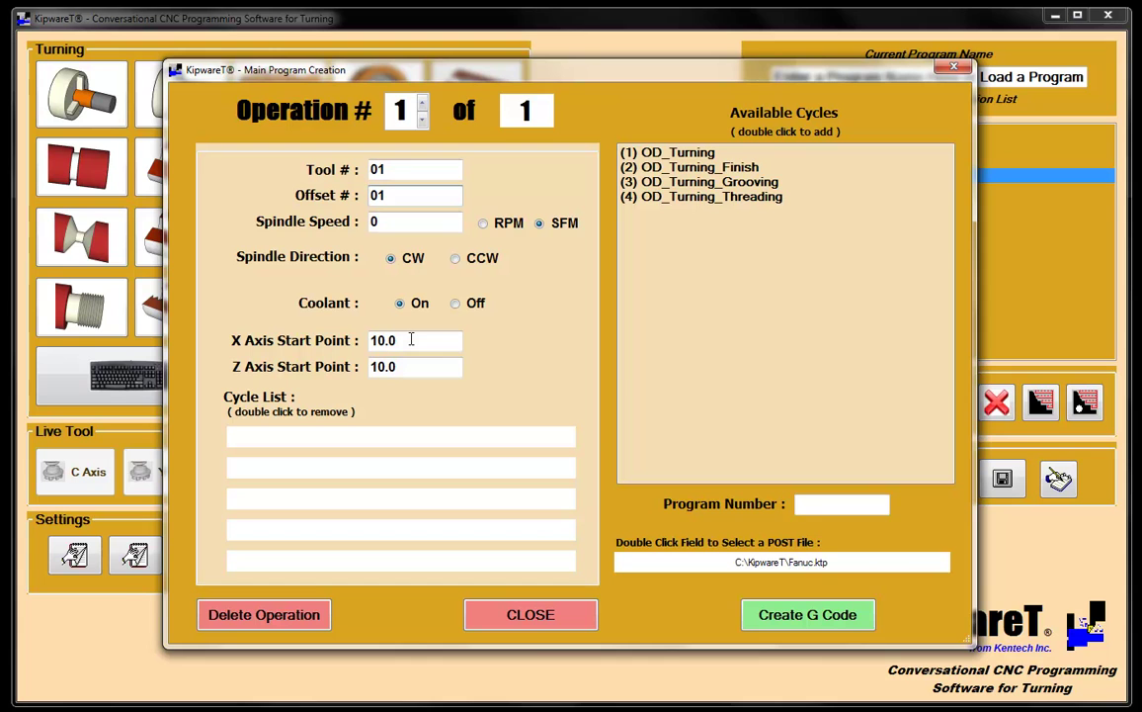
# Step: Set operation 1's start point to X 3.0, Z 1.0 and add the OD_Turning cycle to it
pyautogui.click(411, 339)
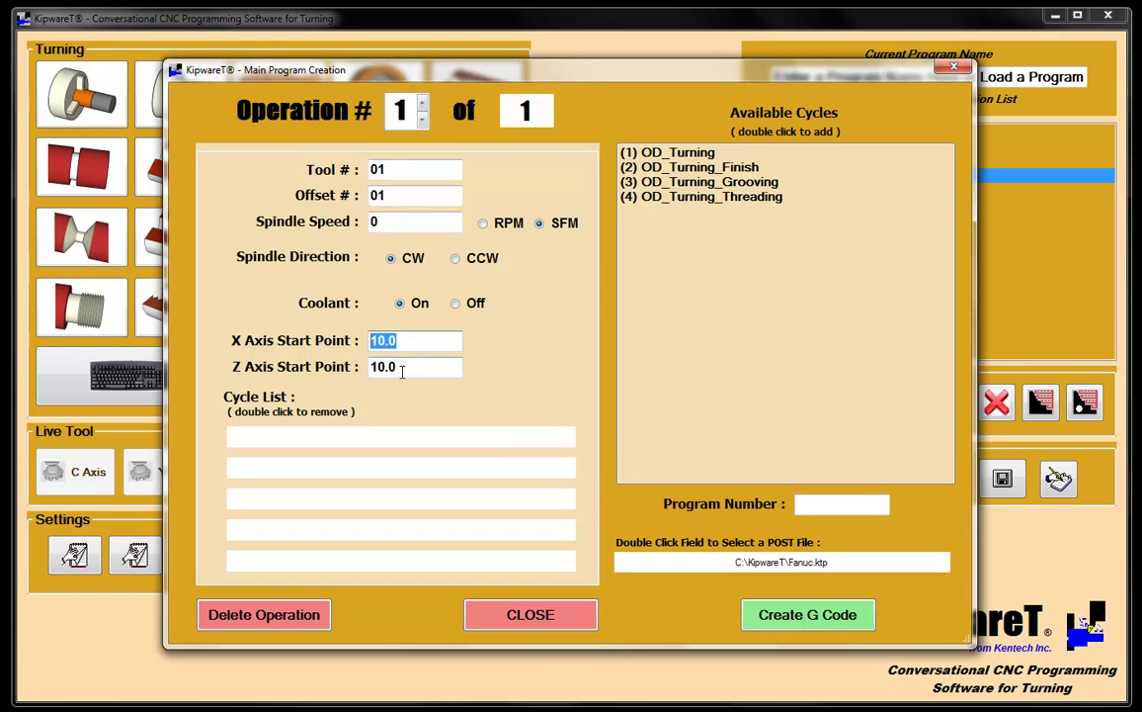
pyautogui.write('3.0')
pyautogui.press('Tab')
pyautogui.write('1.0')
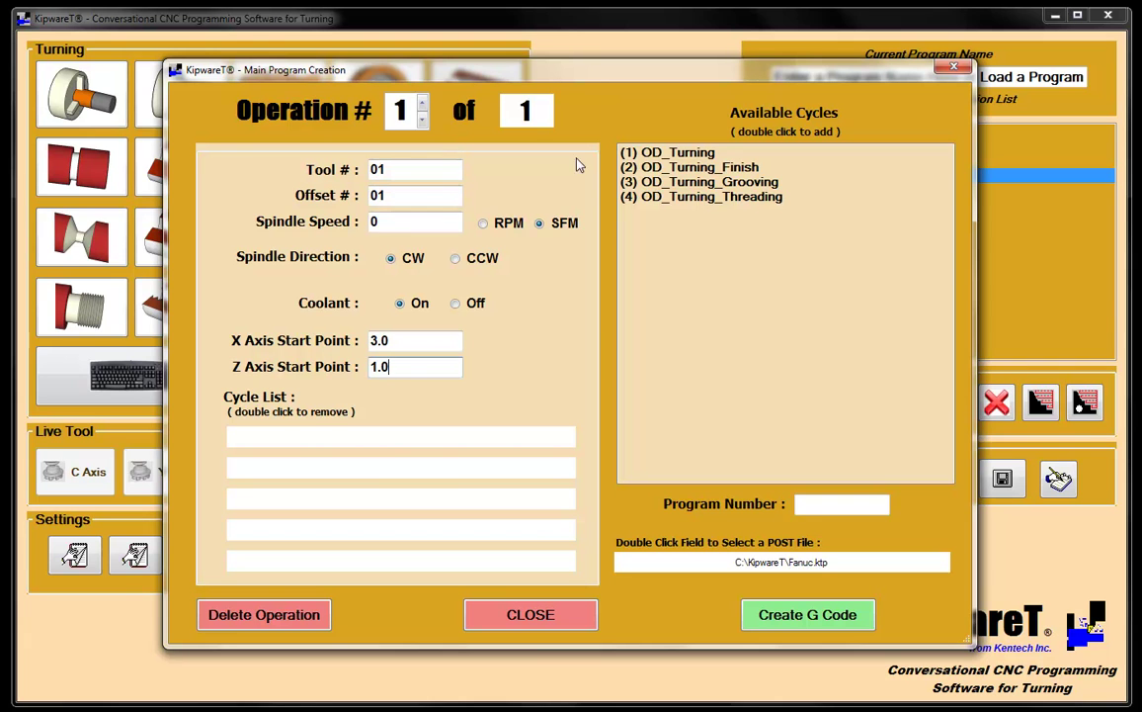
pyautogui.doubleClick(692, 155)
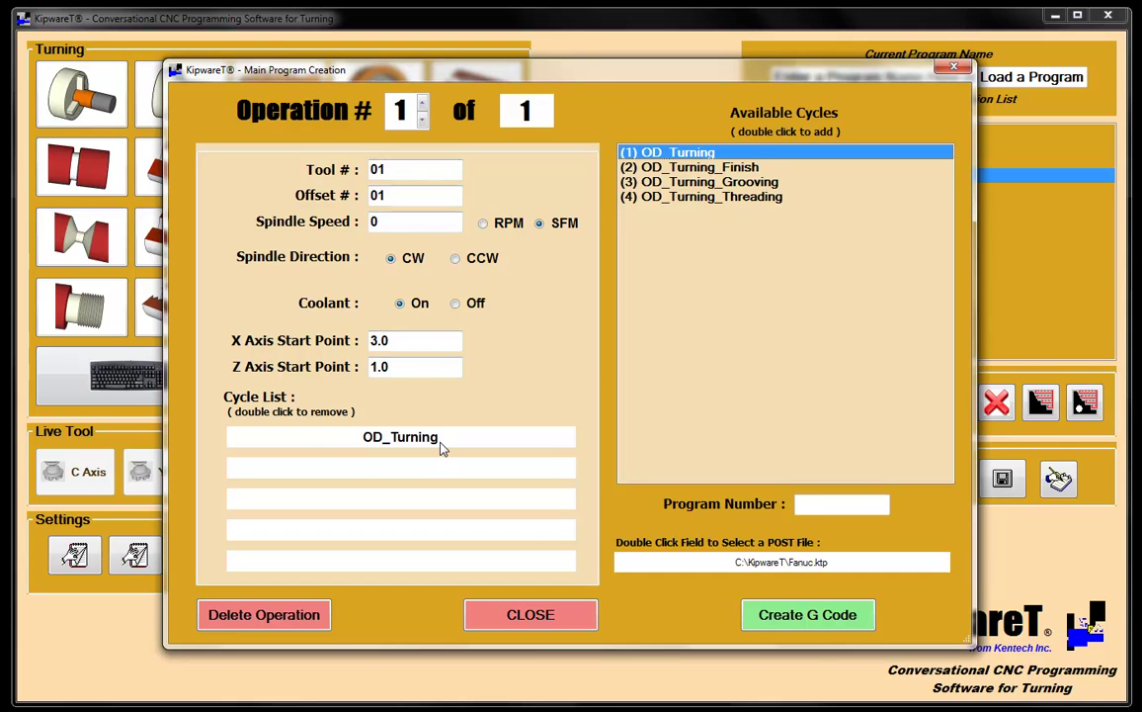
# Step: Add OD_Turning_Finish as a second cycle in operation 1 and remove it from the cycle list again
pyautogui.doubleClick(657, 167)
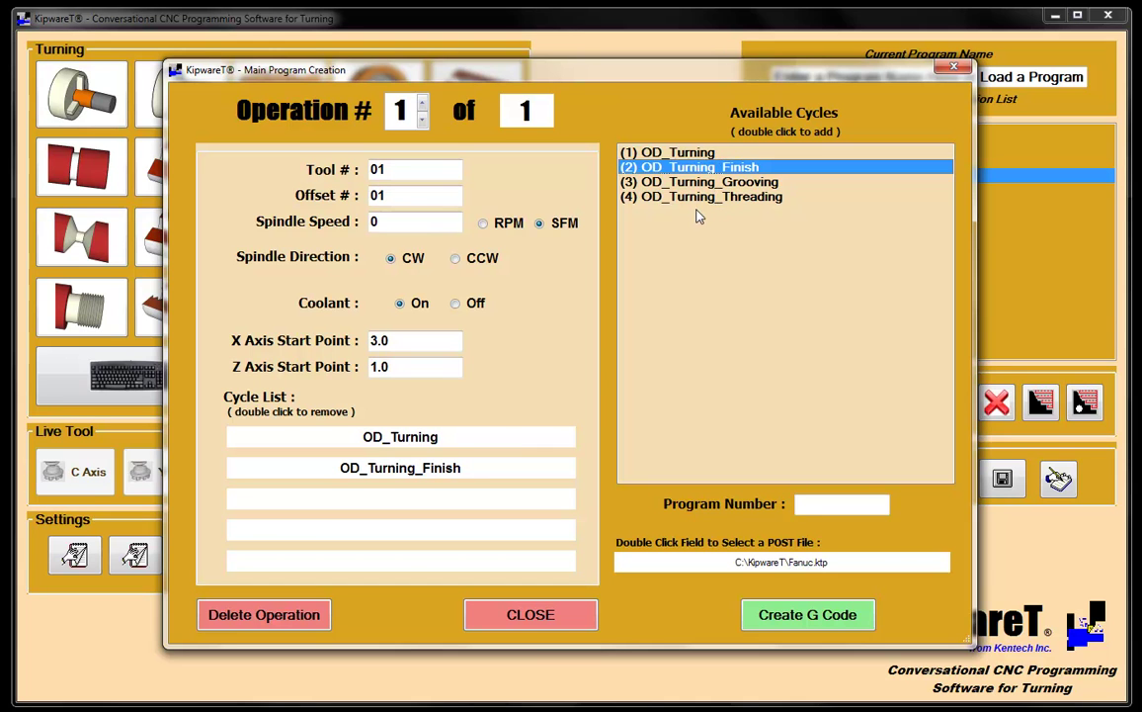
pyautogui.doubleClick(436, 476)
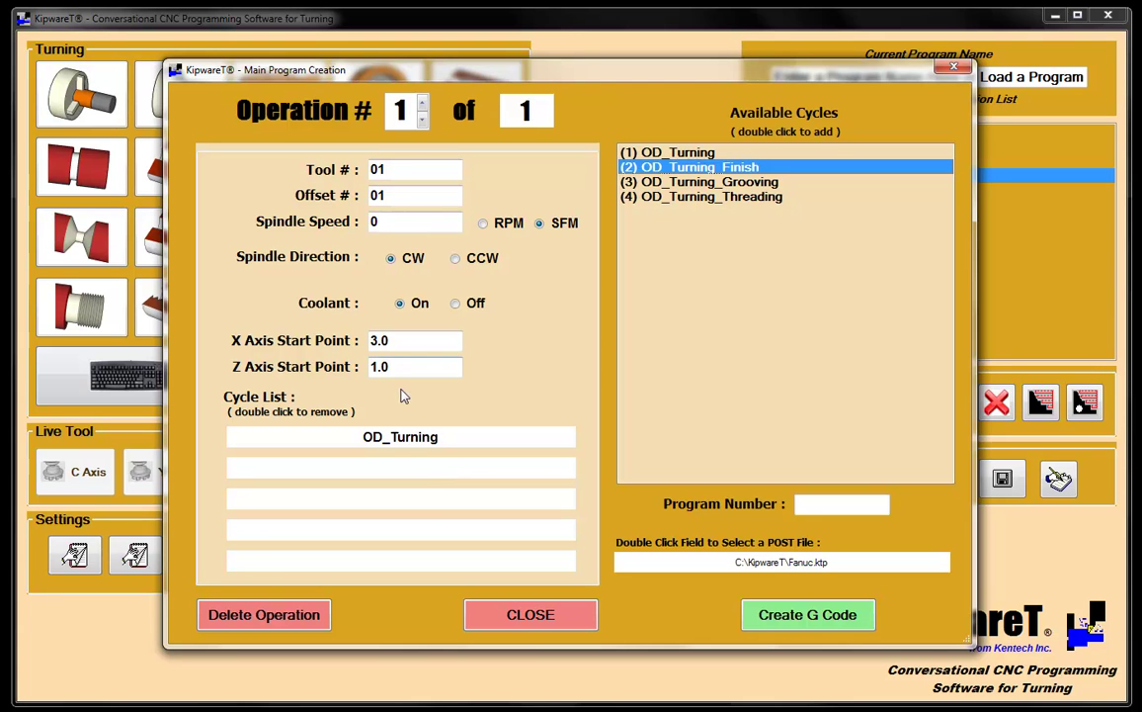
# Step: Add operation 2 to the program and assign it tool 02 with offset 02
pyautogui.click(422, 105)
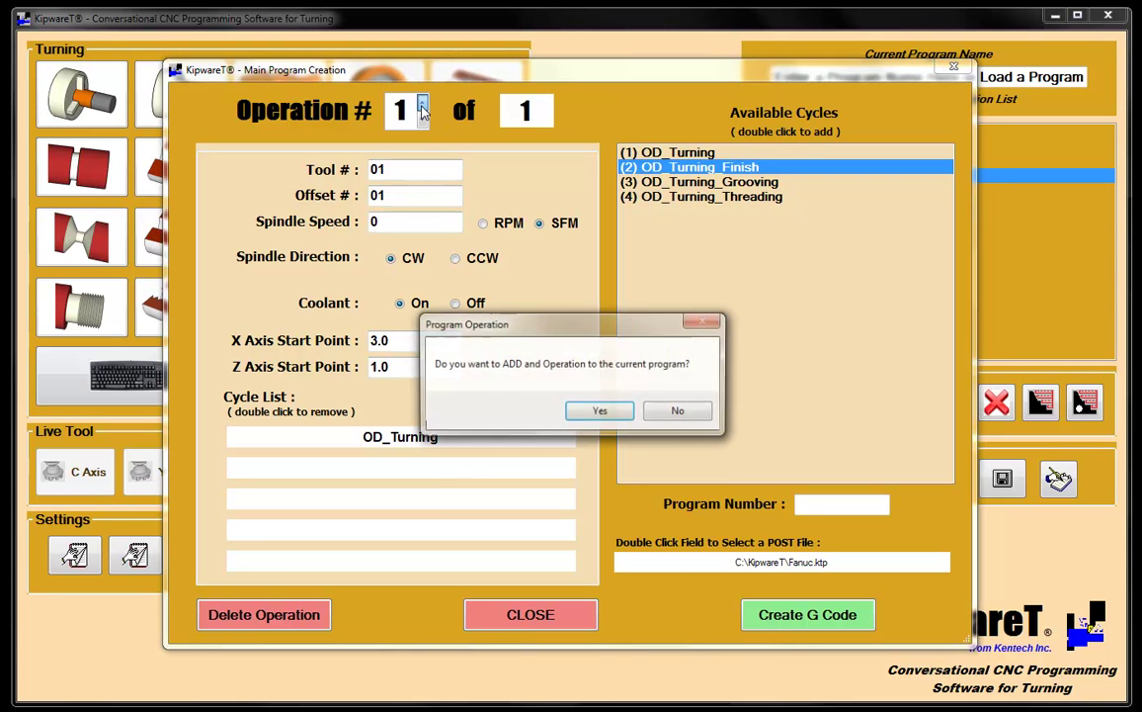
pyautogui.click(598, 408)
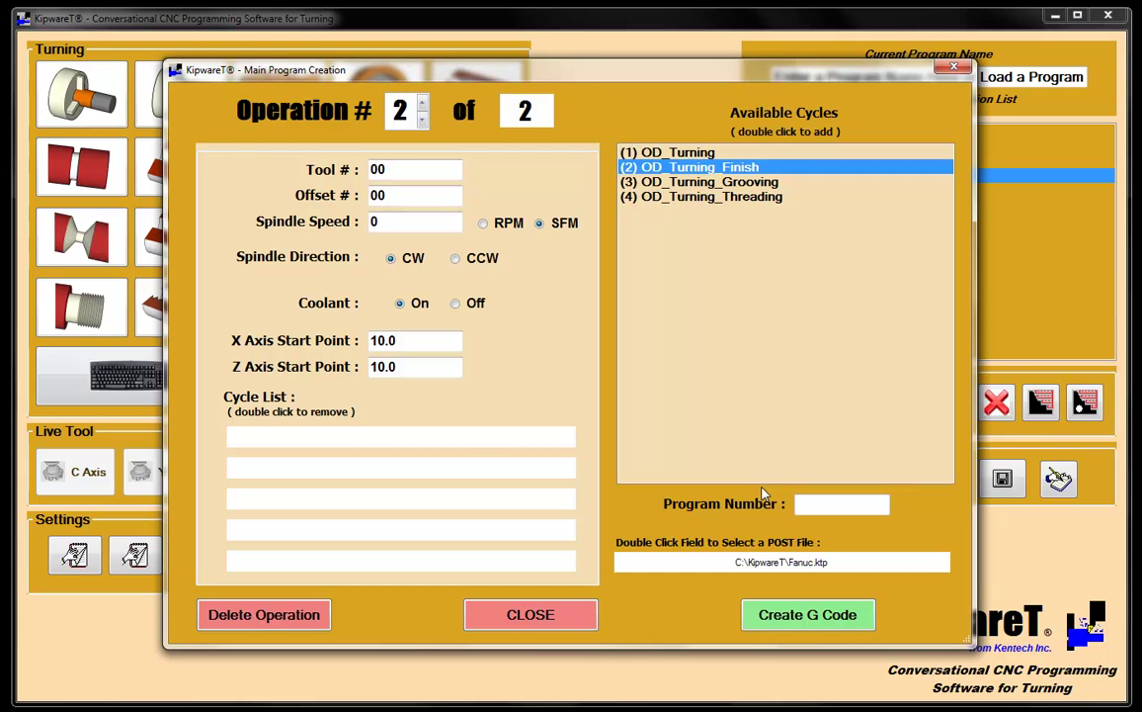
pyautogui.write('02')
pyautogui.press('Tab')
pyautogui.write('02')
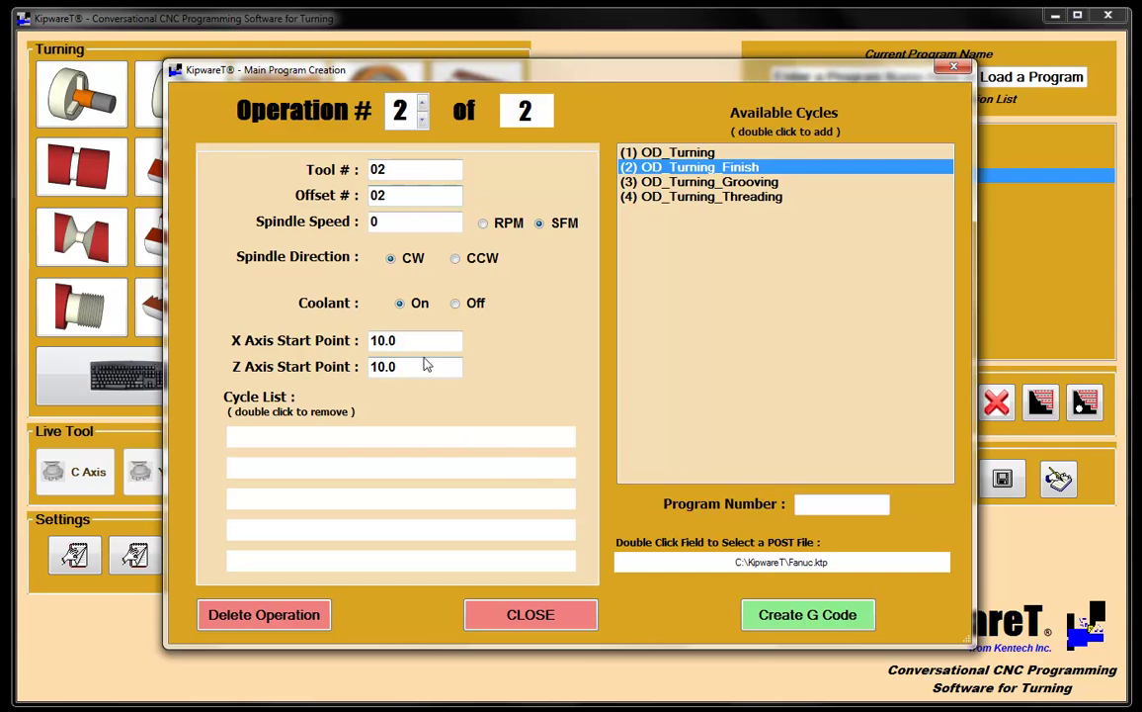
# Step: Set operation 2's start point to X 3.00, Z 1.0 and add the OD_Turning_Finish cycle to it
pyautogui.moveTo(426, 339); pyautogui.dragTo(311, 331)
pyautogui.write('3.00')
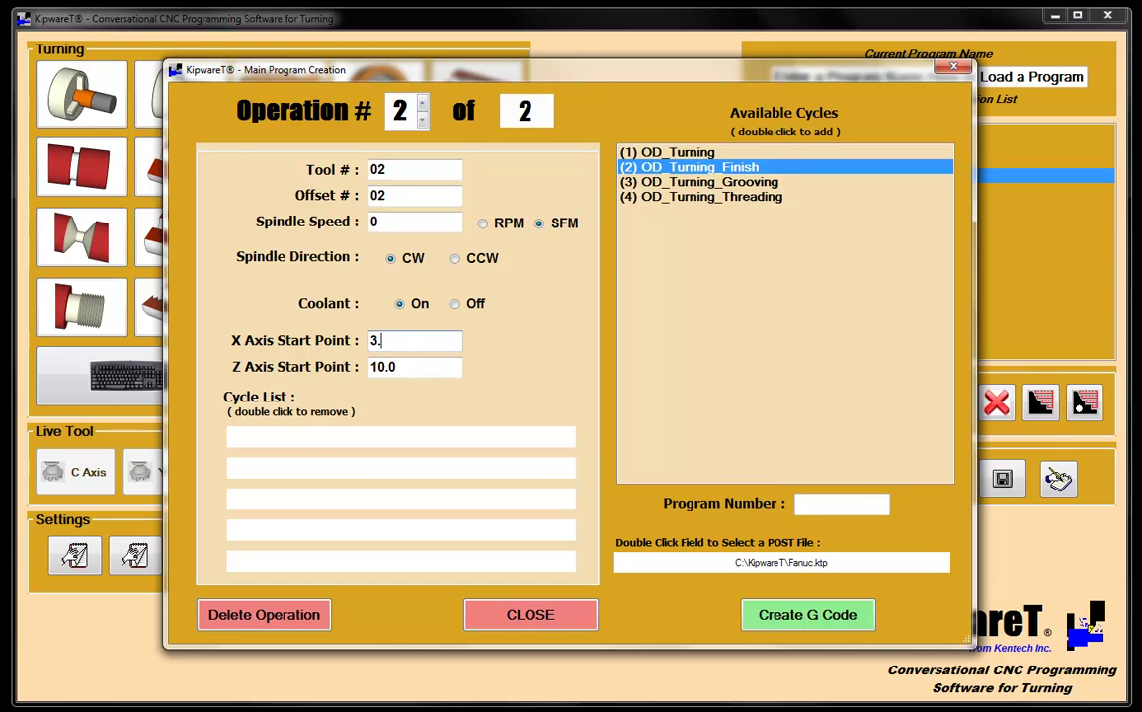
pyautogui.press('Tab')
pyautogui.write('1.0')
pyautogui.doubleClick(682, 170)
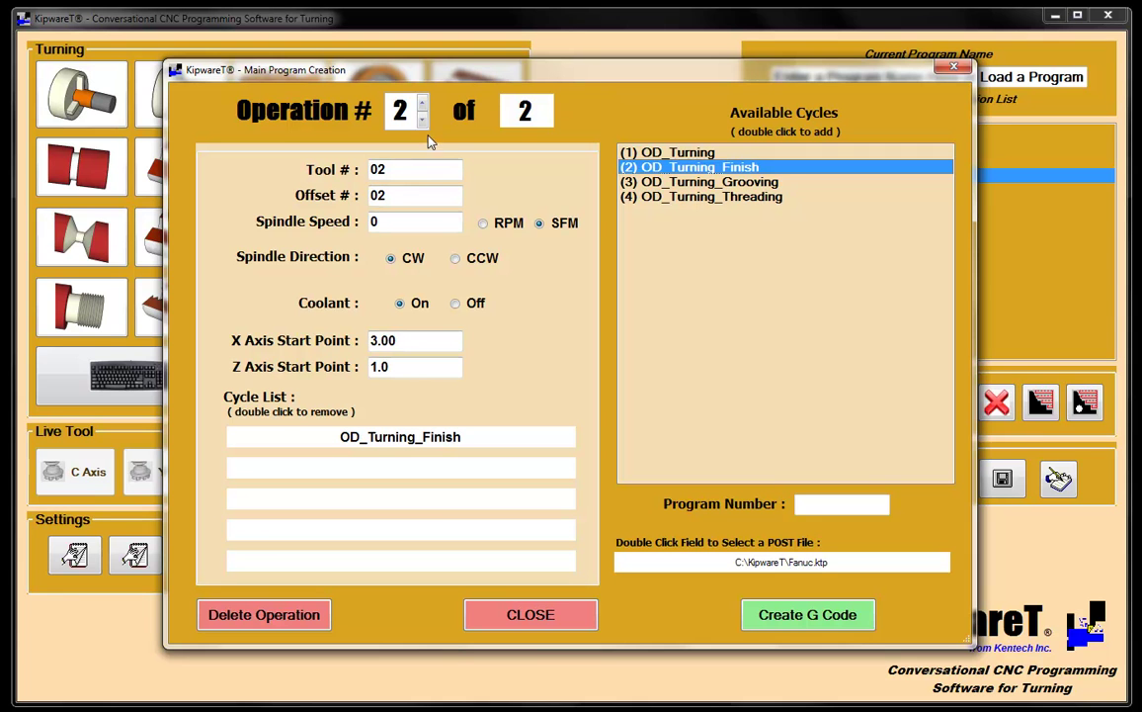
# Step: Add operation 3 to the program and assign it tool 03 with offset 03
pyautogui.click(422, 103)
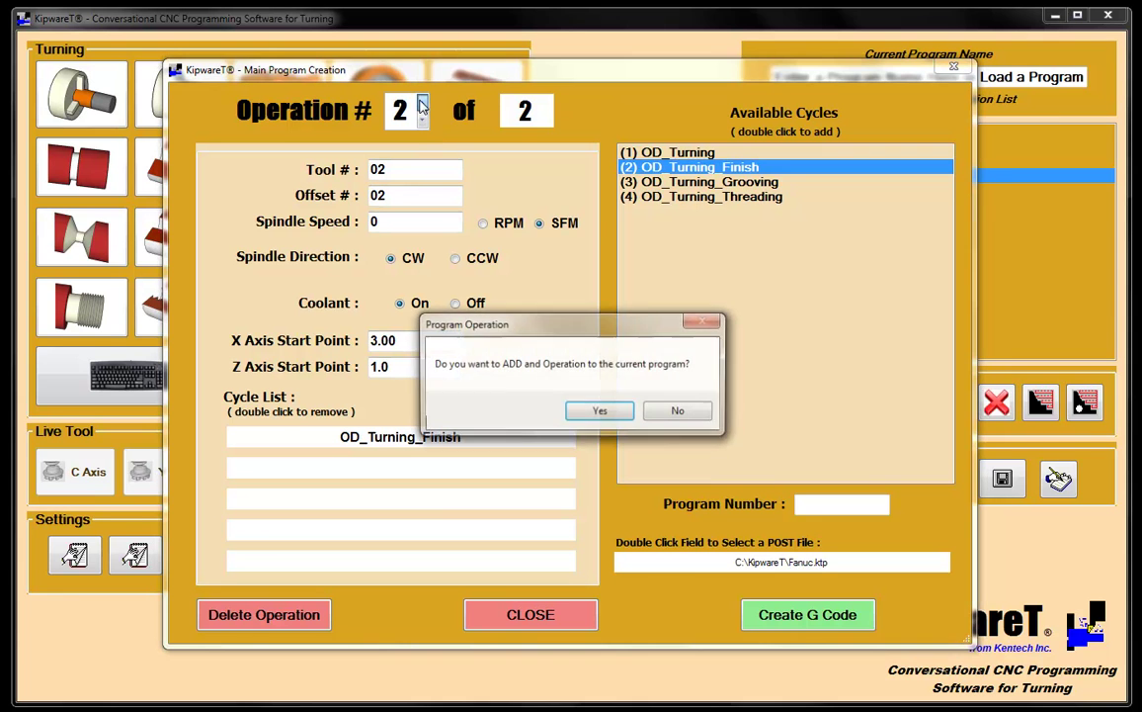
pyautogui.click(600, 411)
pyautogui.write('03')
pyautogui.press('Tab')
pyautogui.write('03')
# Step: Set operation 3's start point to X 3.0, Z 1.0 and add the OD_Turning_Grooving cycle to it
pyautogui.press('Tab')
pyautogui.press('Tab')
pyautogui.press('Tab')
pyautogui.press('Tab')
pyautogui.press('Tab')
pyautogui.press('Tab')
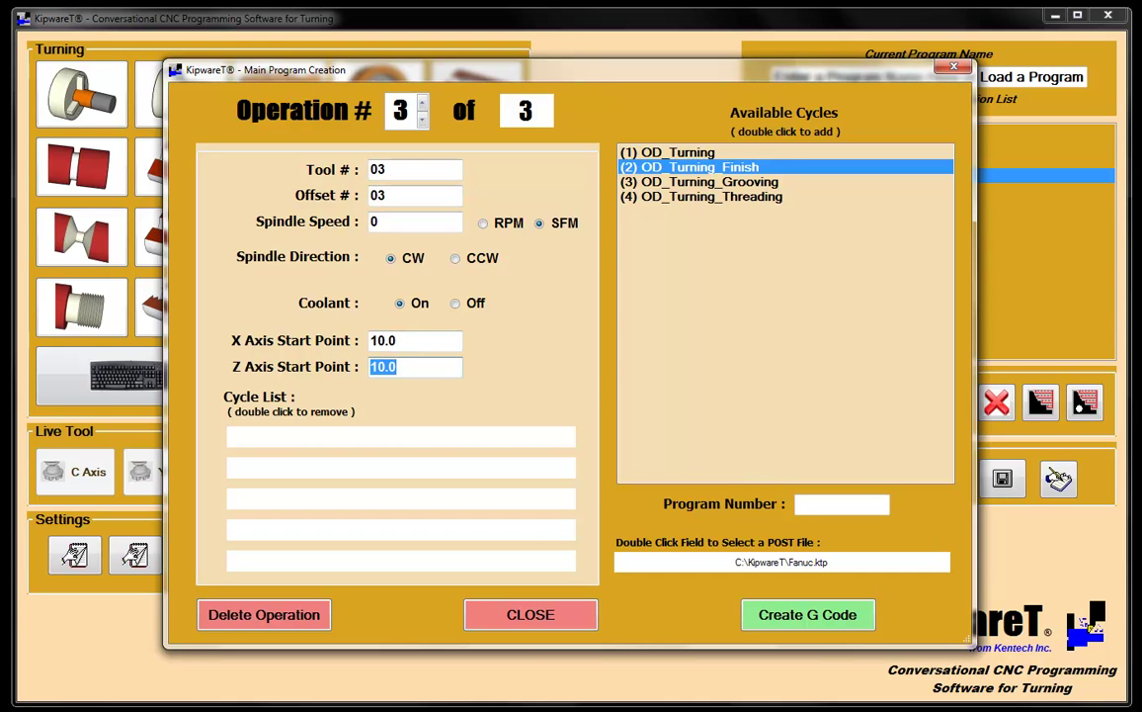
pyautogui.click(426, 340)
pyautogui.write('3.0')
pyautogui.press('Tab')
pyautogui.write('1.0')
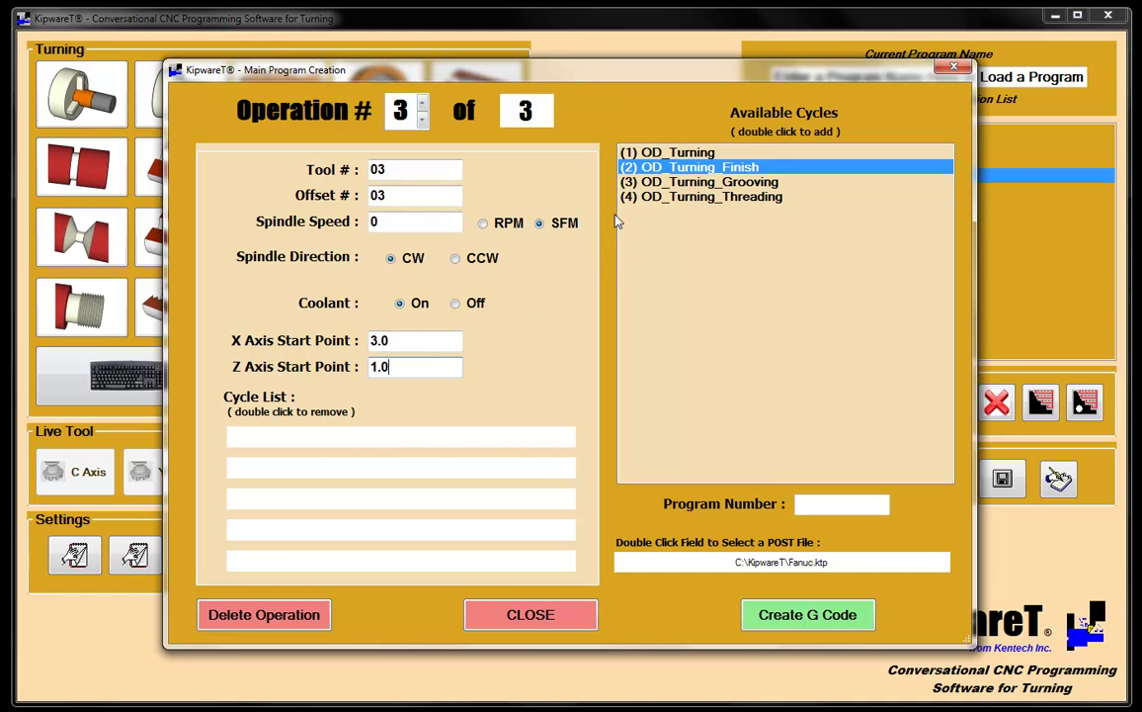
pyautogui.doubleClick(710, 182)
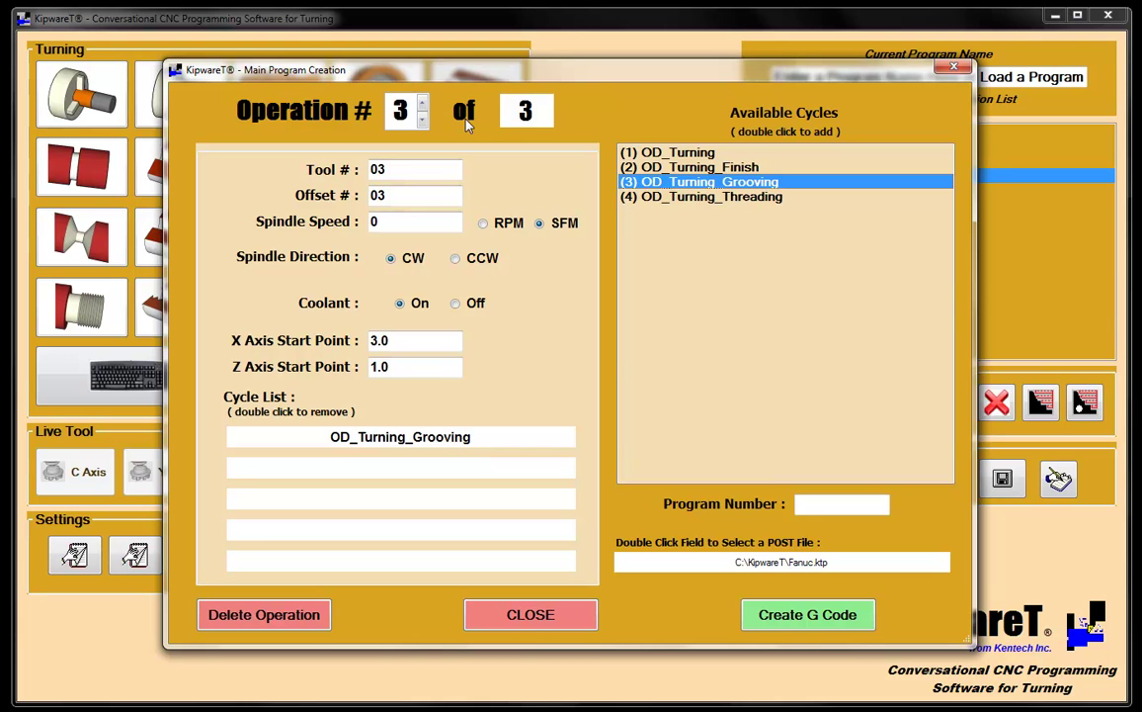
# Step: Add operation 4 to the program and assign it tool 04 with offset 04
pyautogui.click(423, 105)
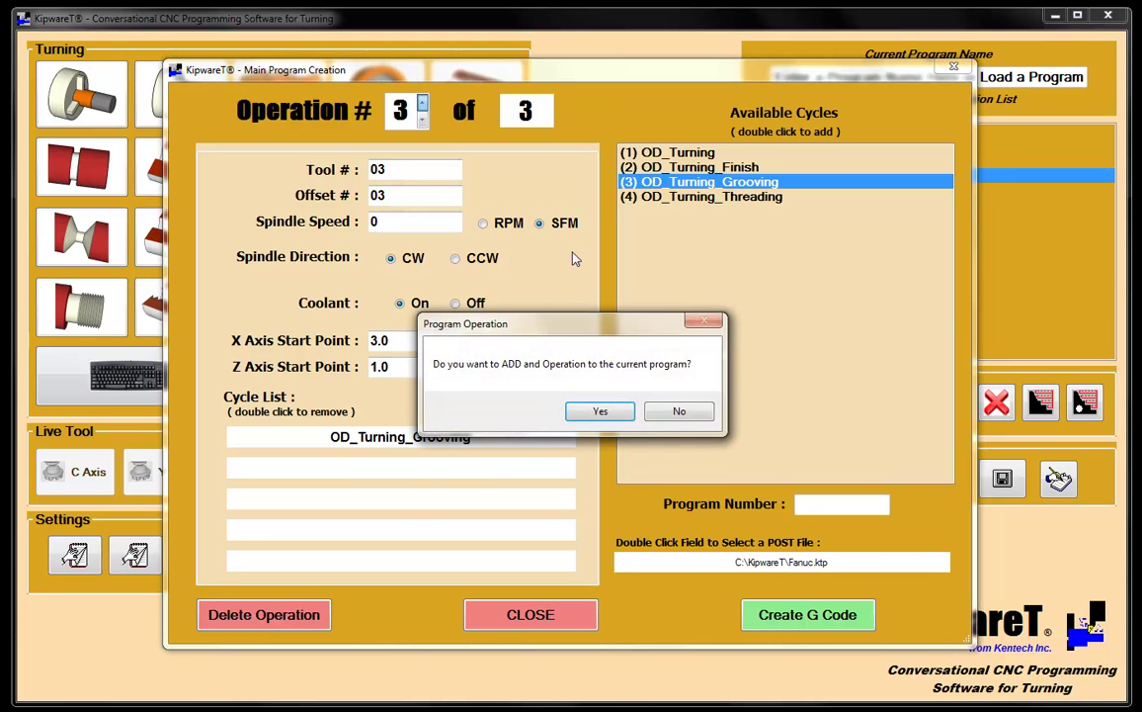
pyautogui.click(596, 408)
pyautogui.write('04')
pyautogui.press('Tab')
pyautogui.write('04')
# Step: Set operation 4's start point to X 3.0 and Z 1.0
pyautogui.press('Tab')
pyautogui.press('Tab')
pyautogui.press('Tab')
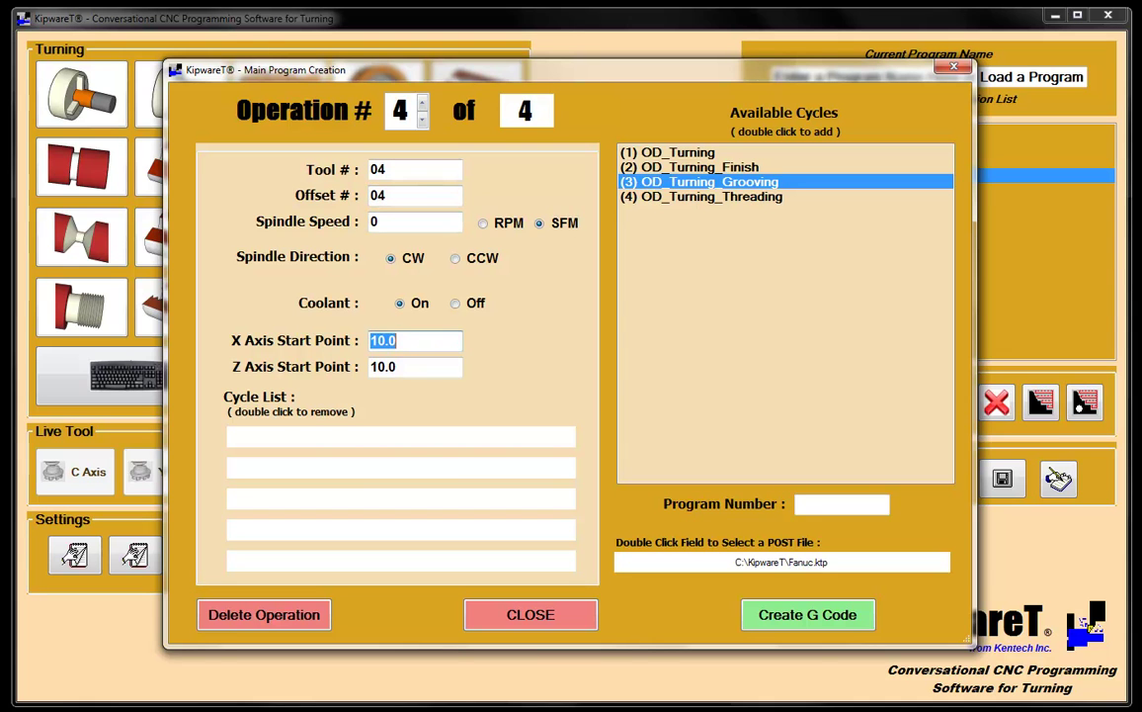
pyautogui.write('3.0')
pyautogui.press('Tab')
pyautogui.write('1.0')
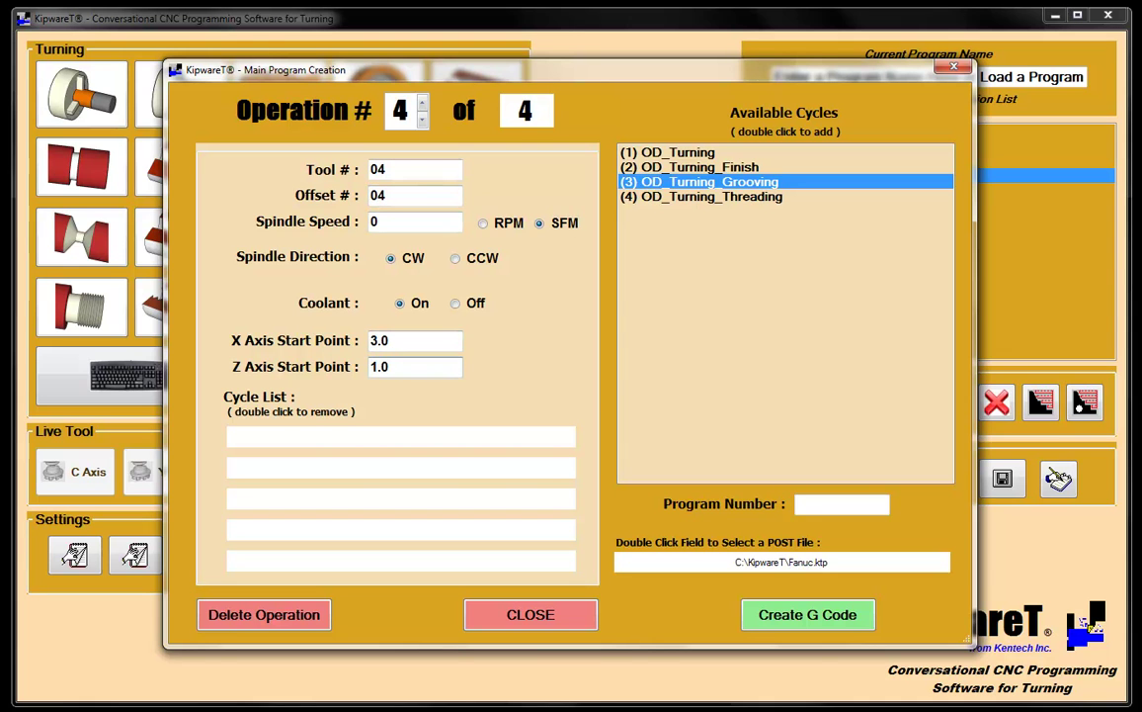
# Step: Add the OD_Turning_Threading cycle to operation 4 and set the program number to O1234
pyautogui.doubleClick(681, 200)
pyautogui.click(826, 504)
pyautogui.write('O1234')
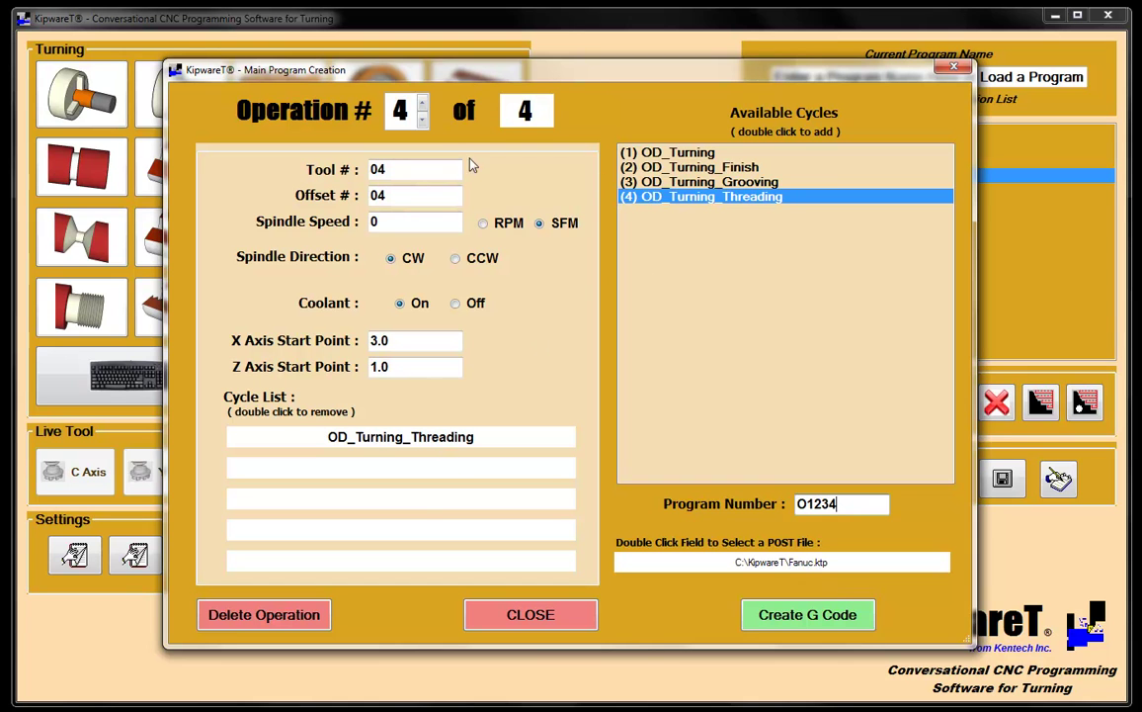
# Step: Go back to operation 1 and step through to operation 4, checking each one's tool settings and assigned cycle
pyautogui.click(423, 120)
pyautogui.click(423, 120)
pyautogui.click(423, 119)
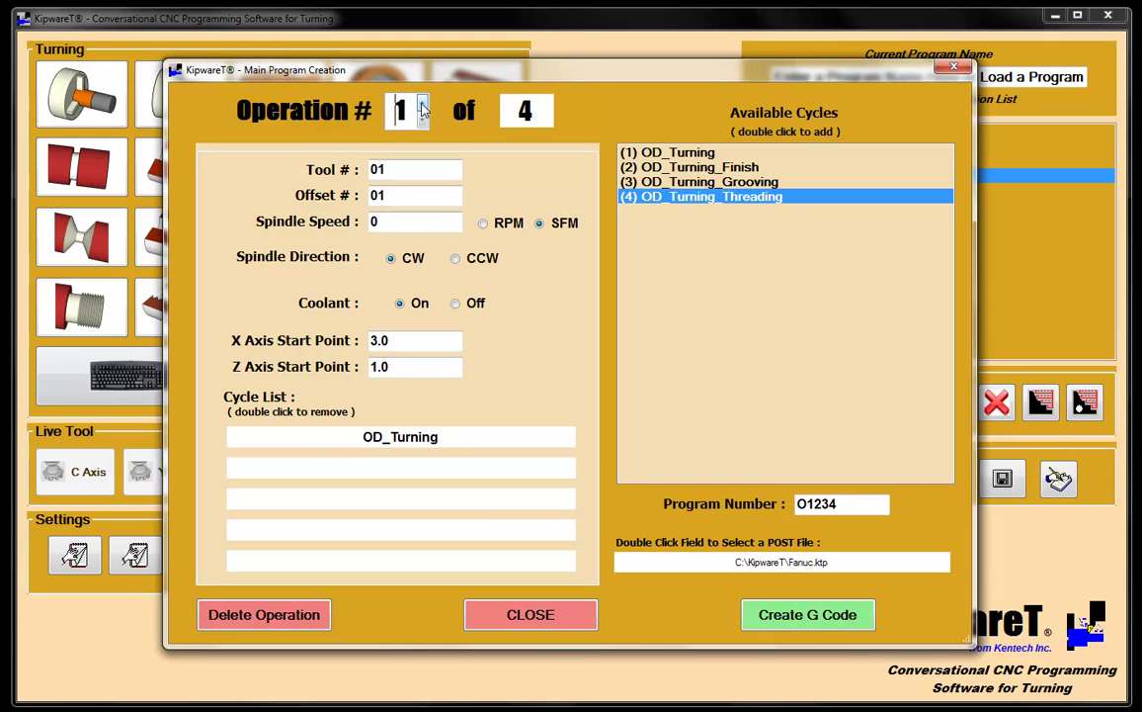
pyautogui.click(423, 105)
pyautogui.click(423, 106)
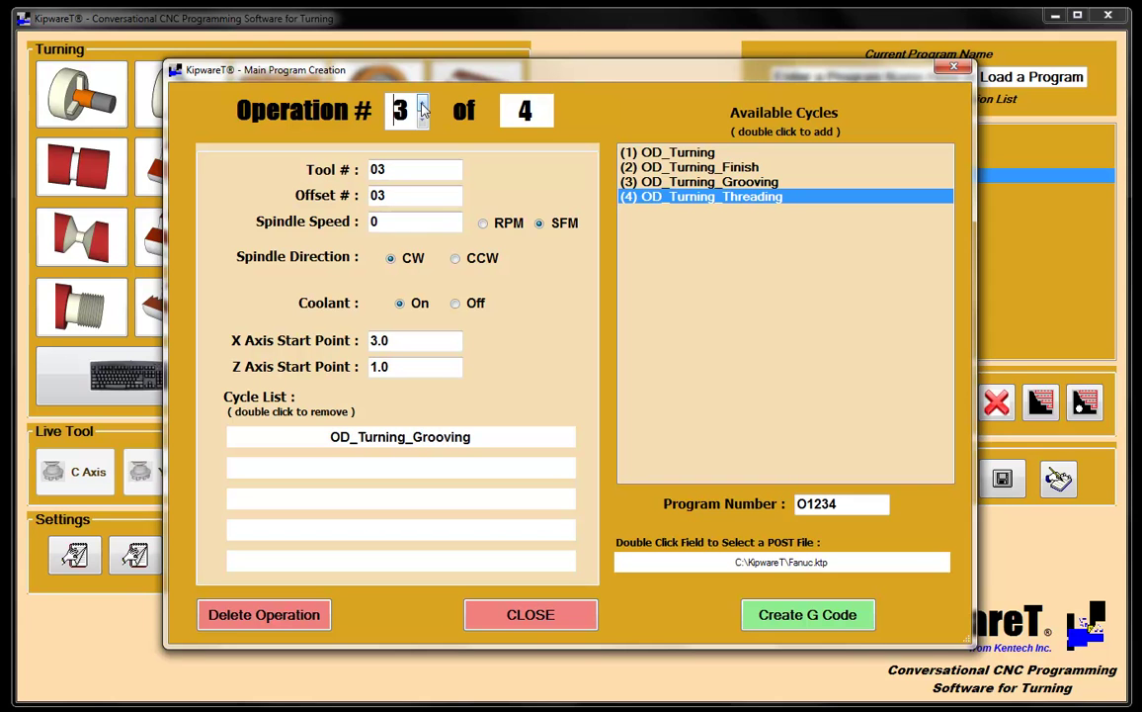
pyautogui.click(423, 106)
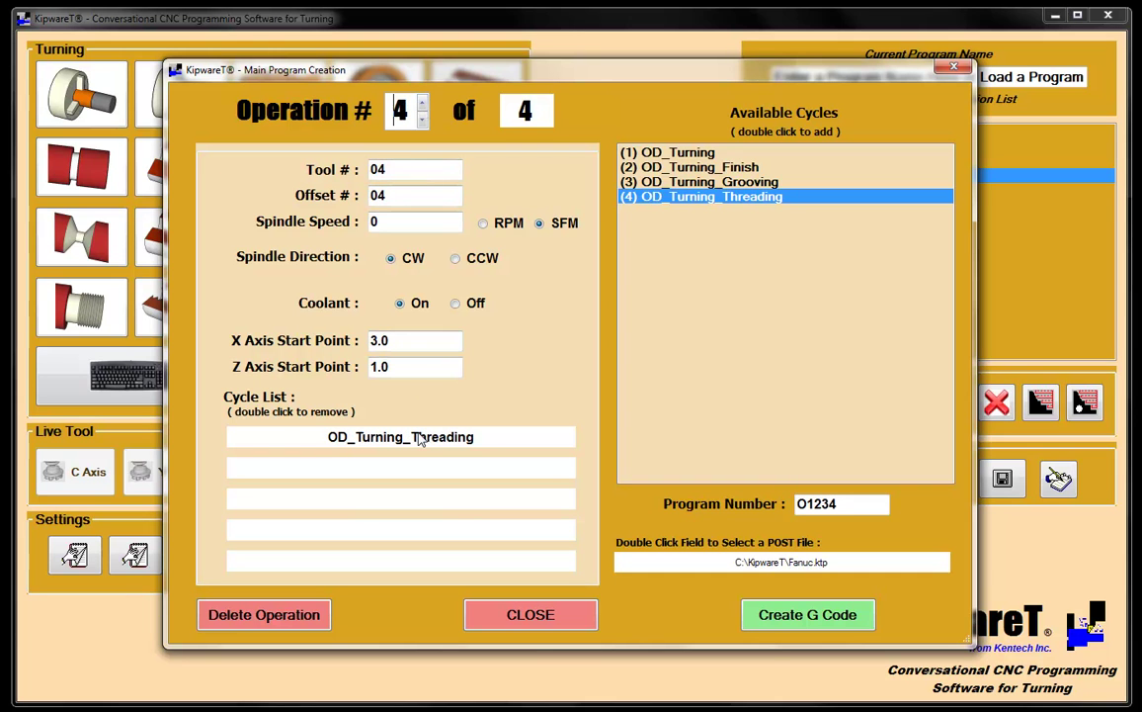
# Step: Create the G code for the program and examine the OD_Turning roughing section
pyautogui.click(786, 617)
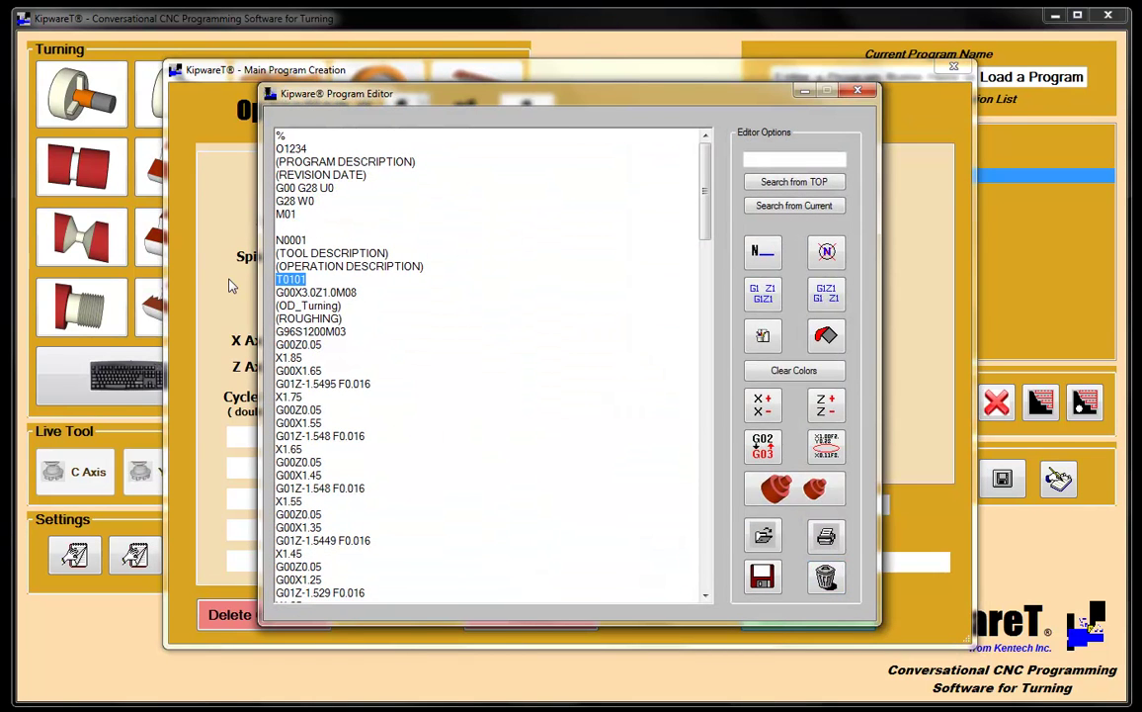
pyautogui.moveTo(344, 307); pyautogui.dragTo(261, 316)
pyautogui.moveTo(706, 170); pyautogui.dragTo(696, 375)
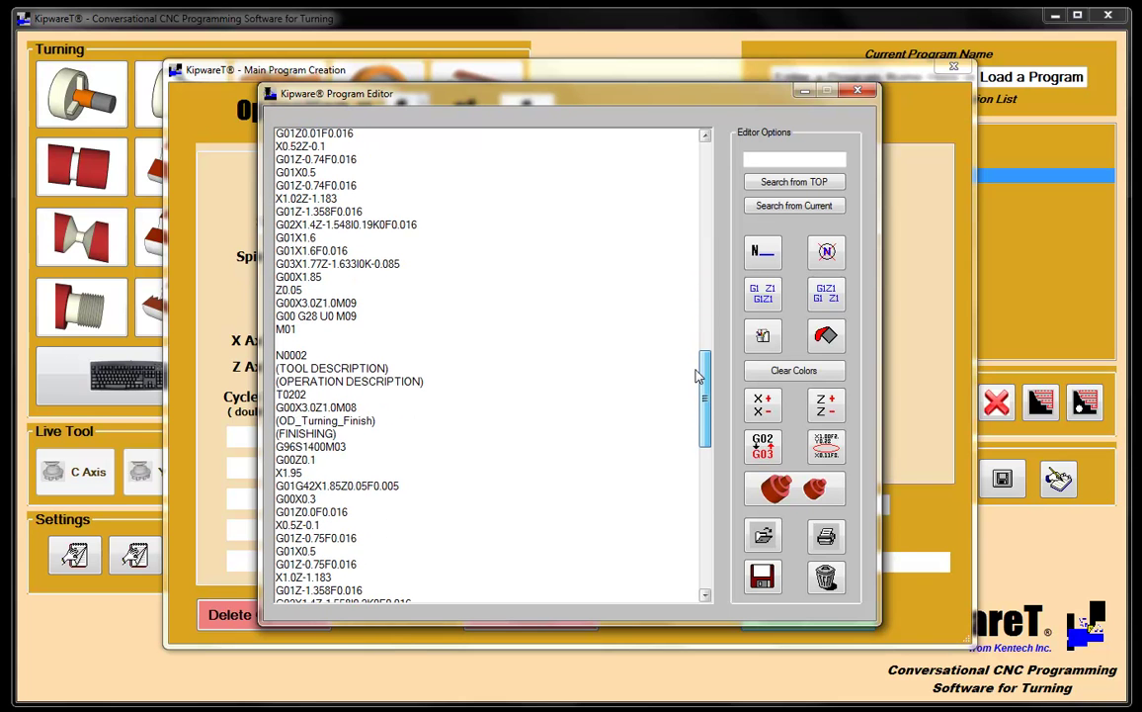
# Step: Examine the OD_Turning_Finish section of the G code, including its tool call and the G42 and G40 compensation lines
pyautogui.doubleClick(292, 395)
pyautogui.moveTo(339, 439); pyautogui.dragTo(277, 421)
pyautogui.scroll(-3, 704, 427)
pyautogui.moveTo(705, 427); pyautogui.dragTo(702, 440)
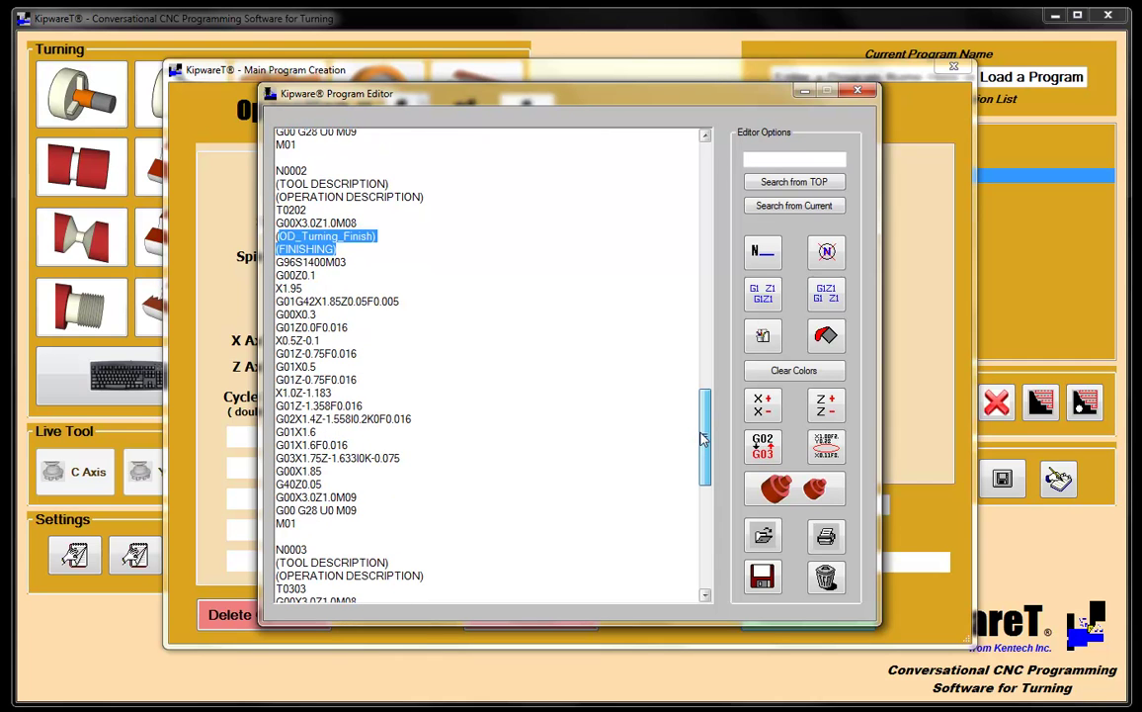
pyautogui.click(561, 367)
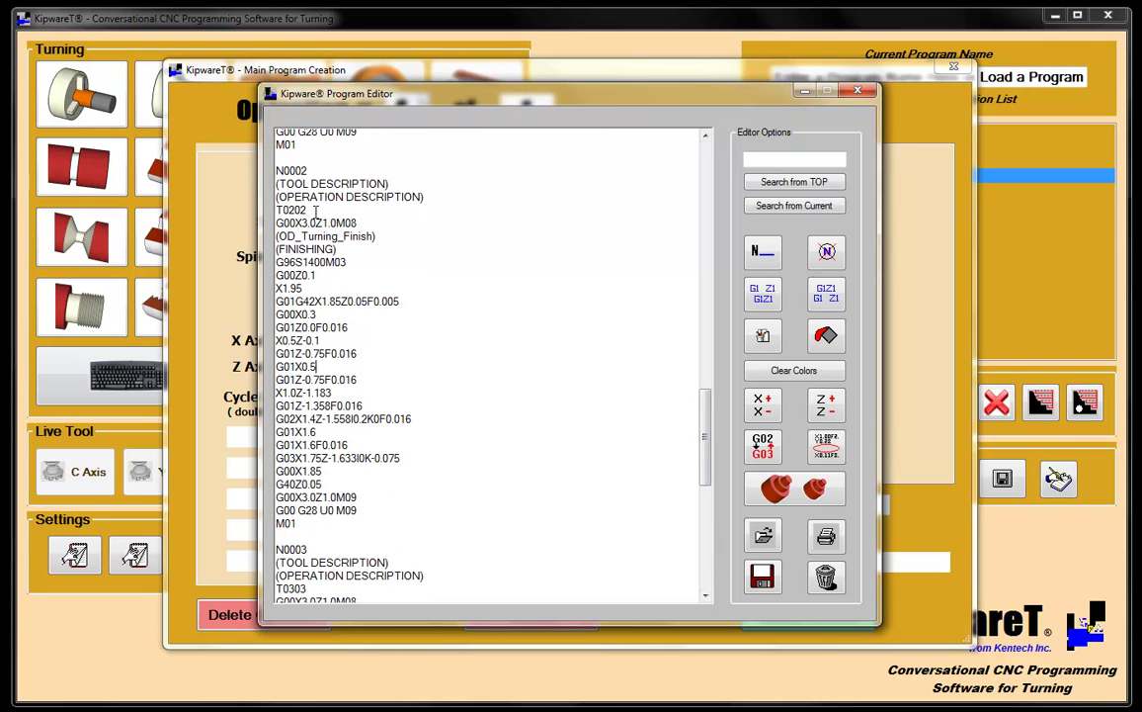
pyautogui.moveTo(277, 301); pyautogui.dragTo(399, 305)
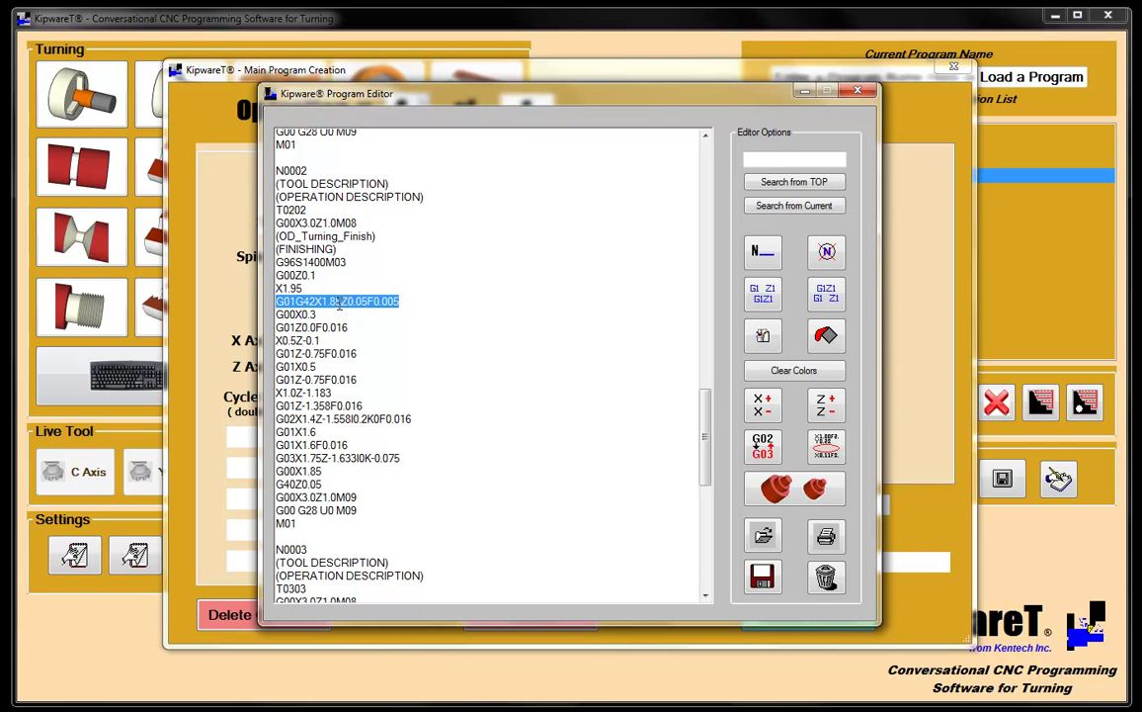
pyautogui.click(400, 302)
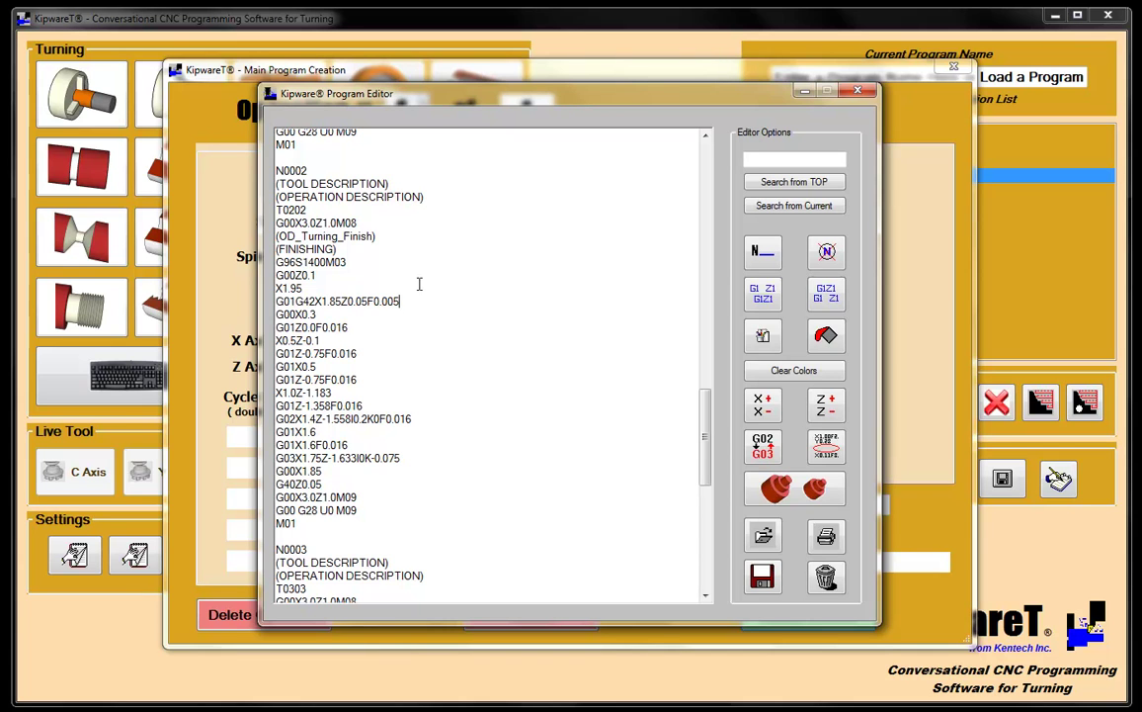
pyautogui.moveTo(277, 301); pyautogui.dragTo(381, 351)
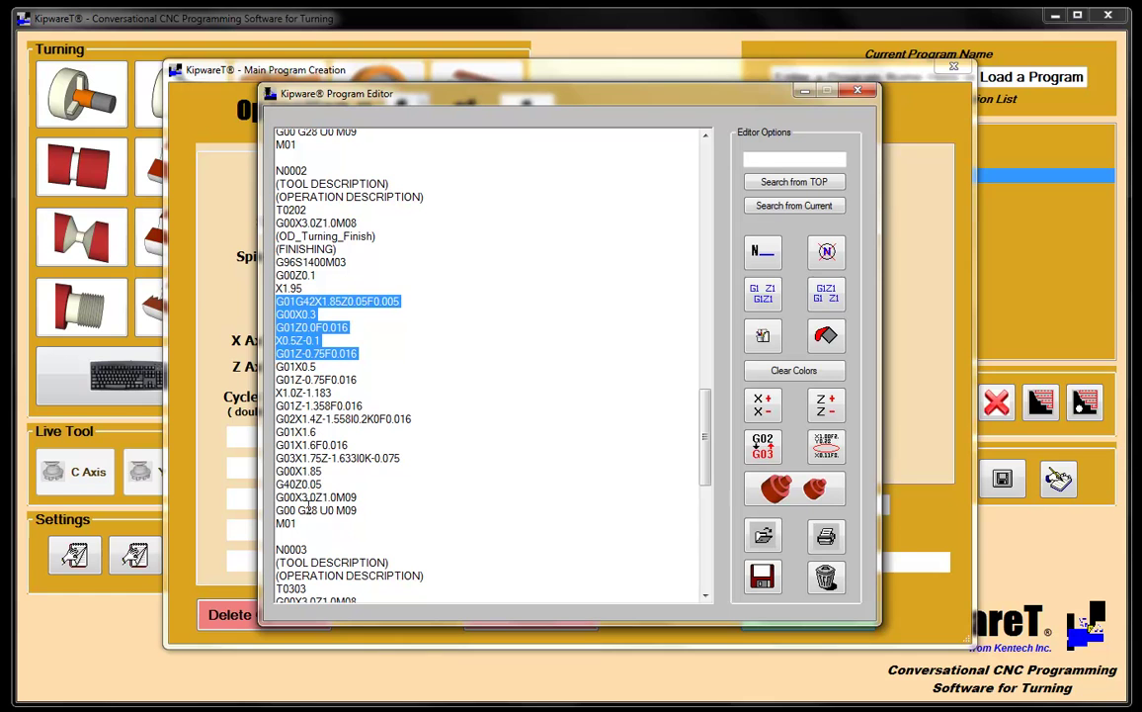
pyautogui.doubleClick(296, 484)
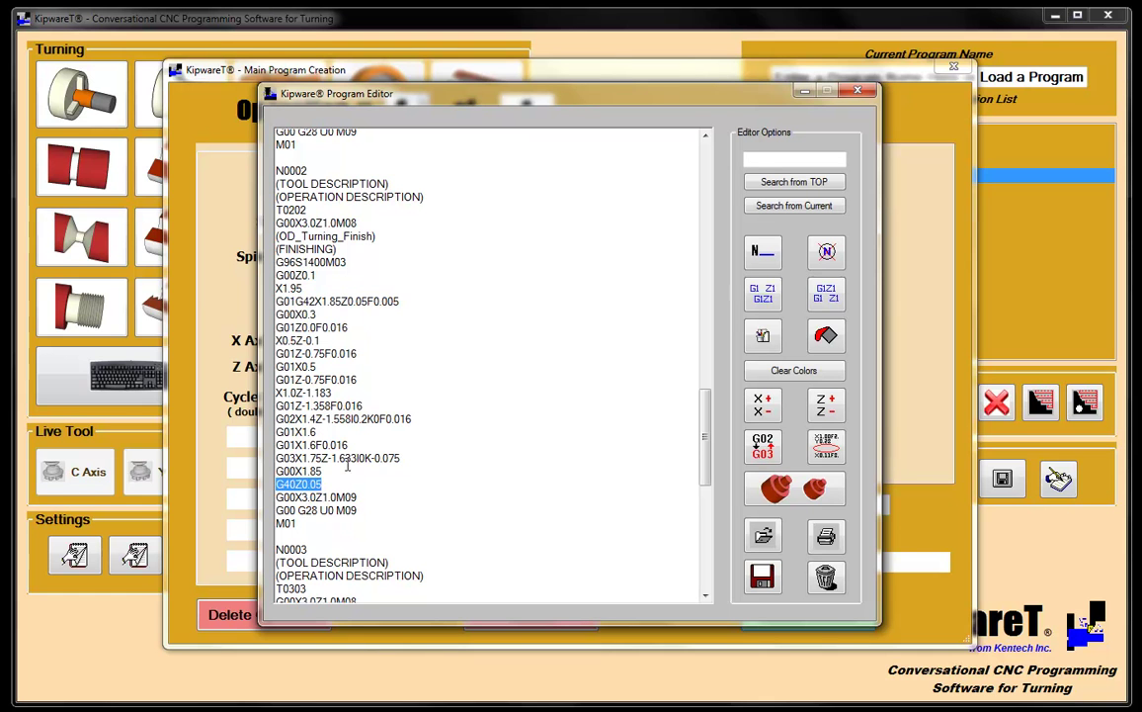
# Step: Review the grooving and threading sections of the G code, including the G76 threading cycle lines
pyautogui.scroll(-7, 487, 398)
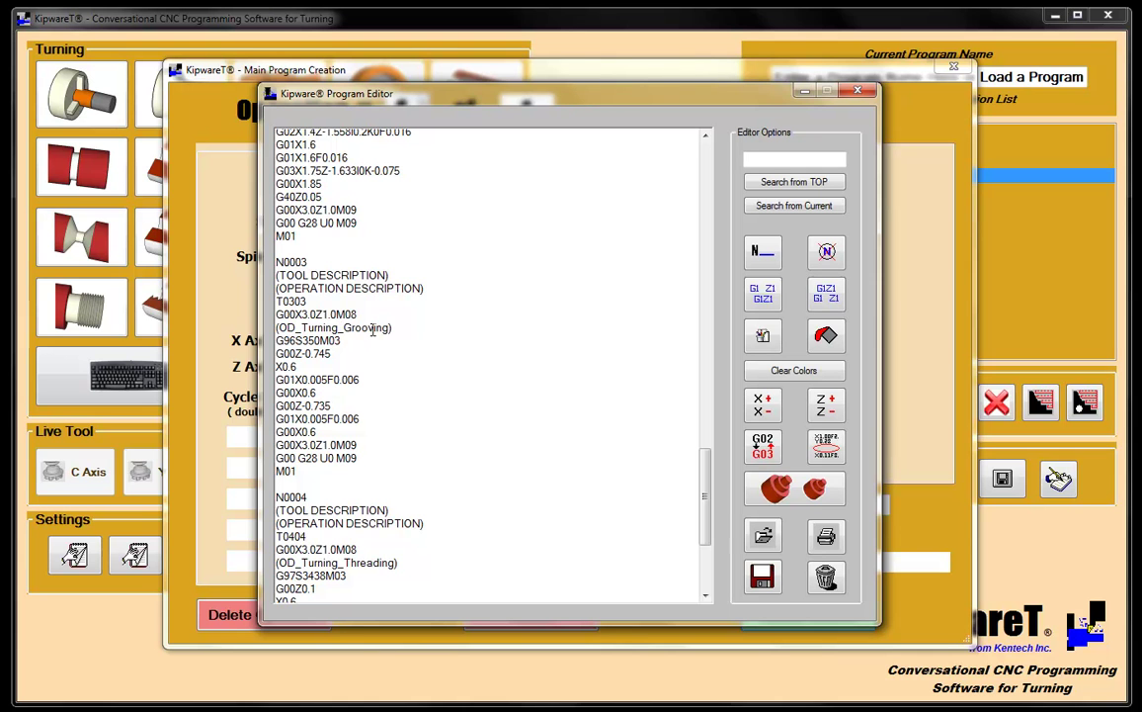
pyautogui.scroll(-5, 376, 400)
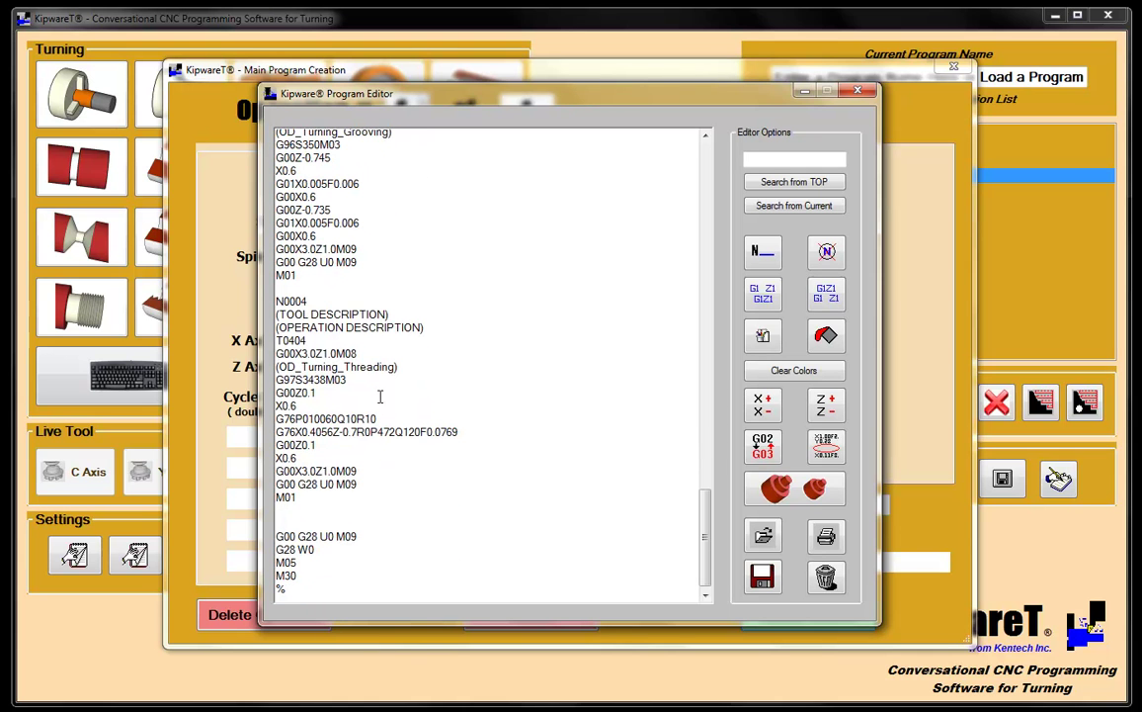
pyautogui.scroll(-1, 337, 341)
pyautogui.moveTo(281, 413); pyautogui.dragTo(402, 408)
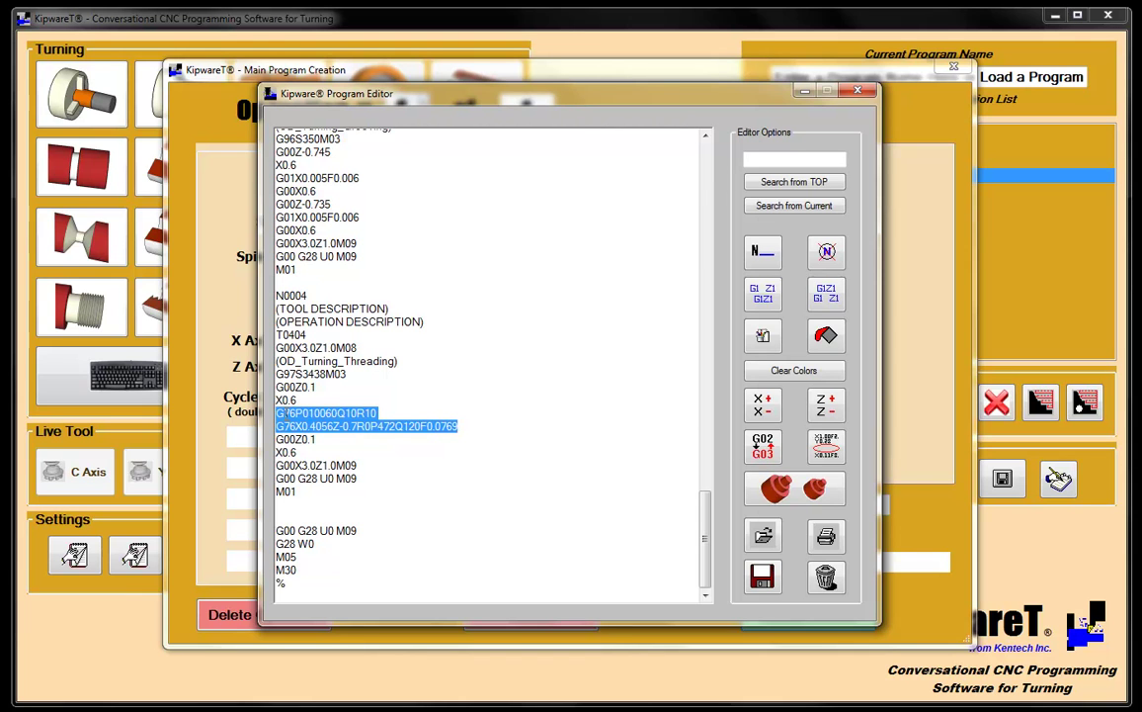
pyautogui.click(392, 414)
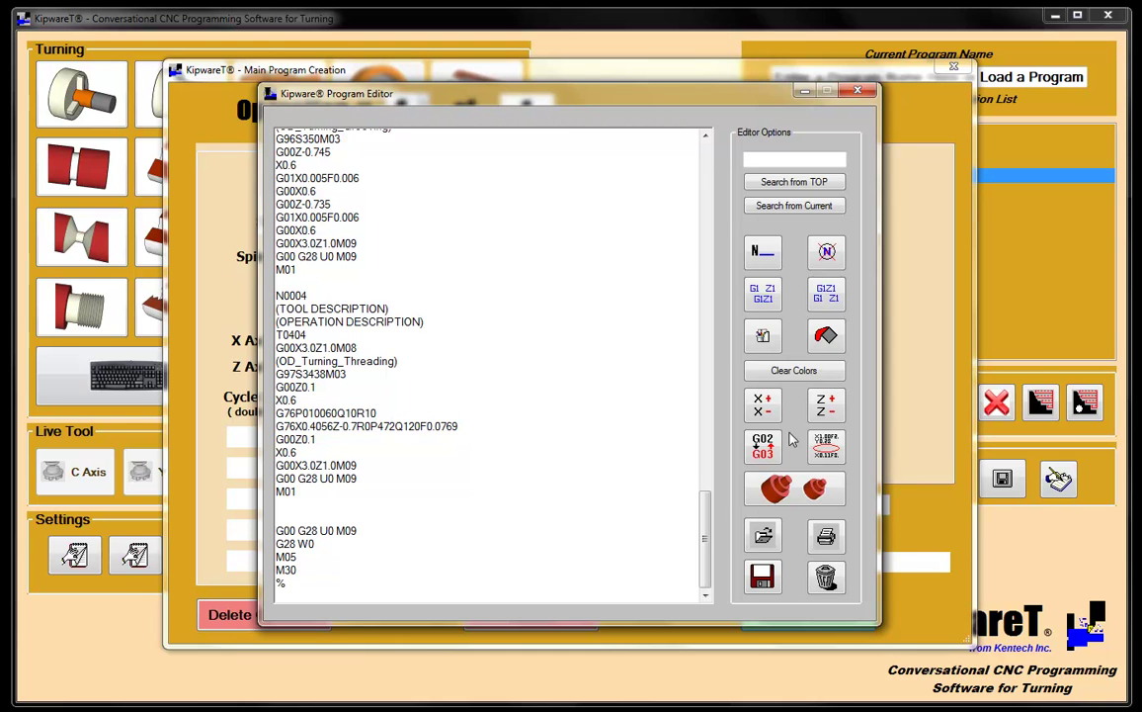
# Step: Return to the start of the G code and exit the program editor without saving
pyautogui.moveTo(708, 537); pyautogui.dragTo(670, 166)
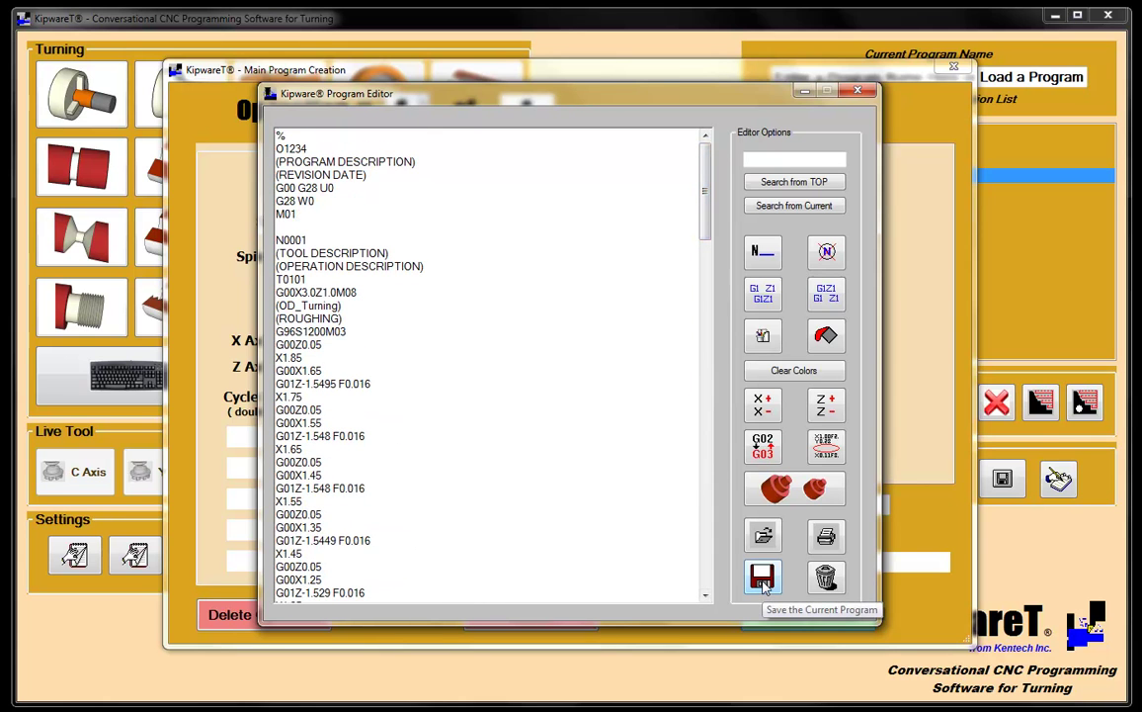
pyautogui.moveTo(708, 235); pyautogui.dragTo(708, 198)
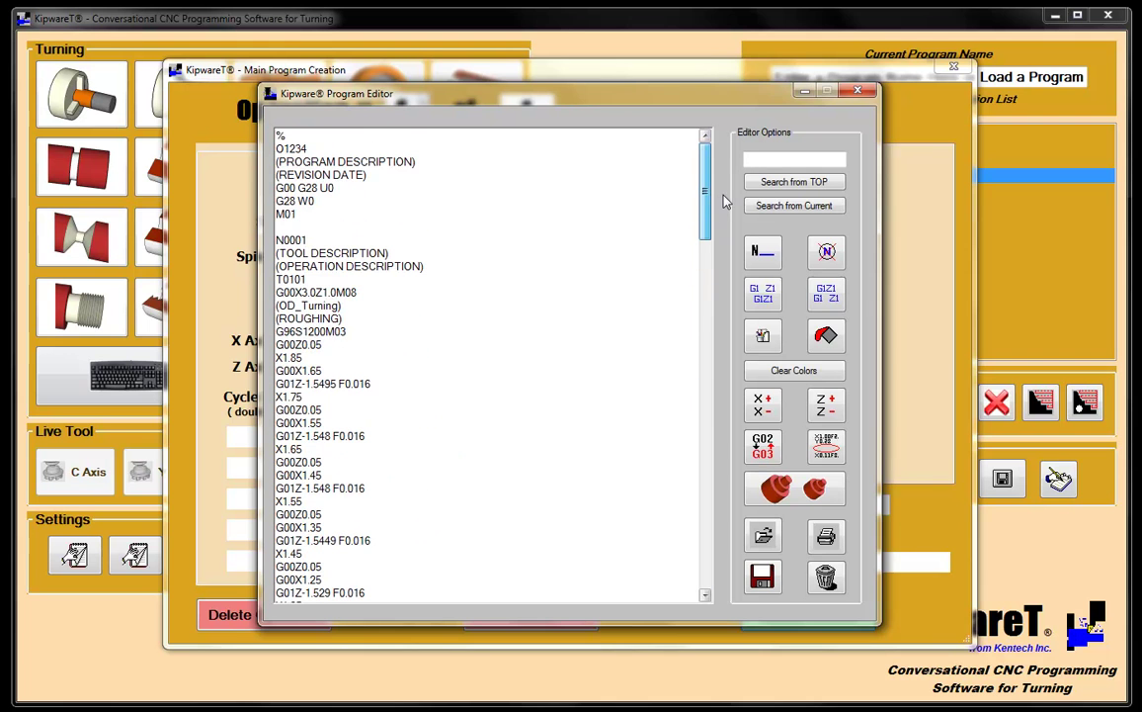
pyautogui.click(857, 90)
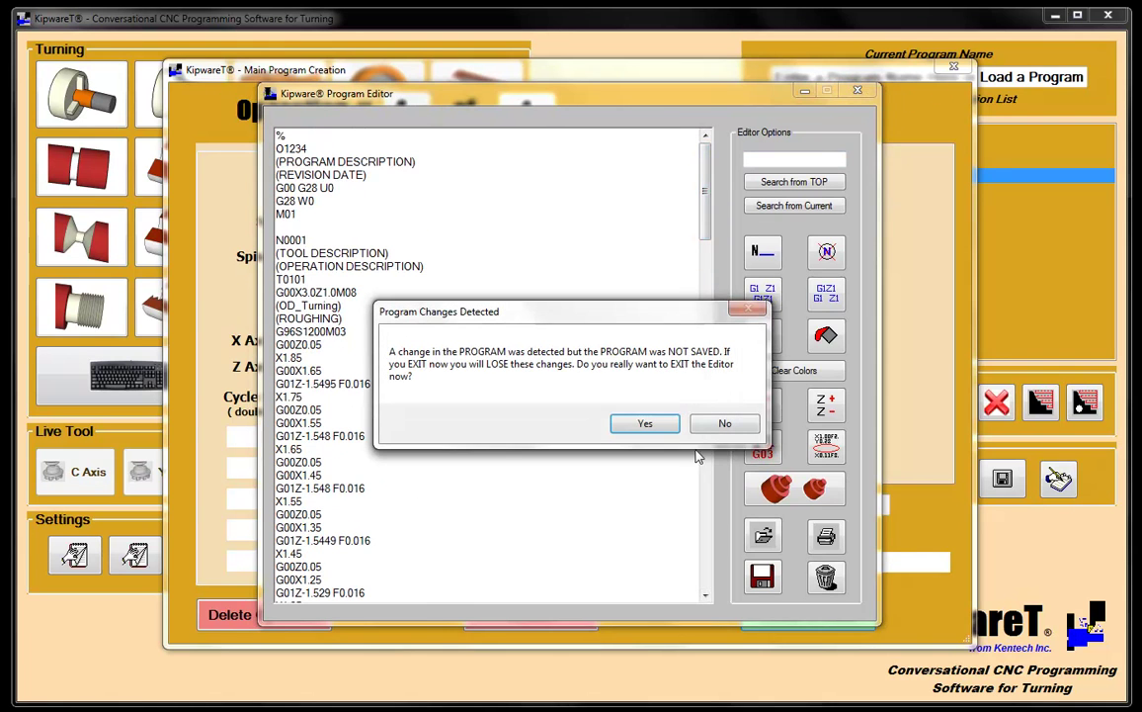
pyautogui.click(644, 424)
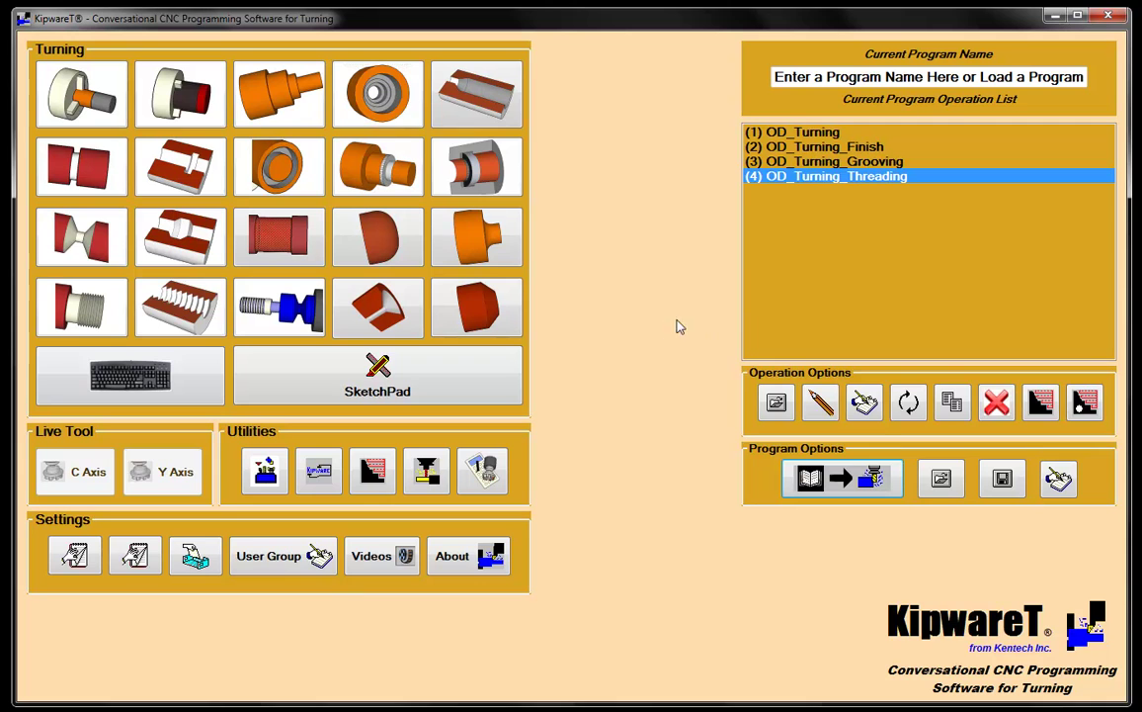